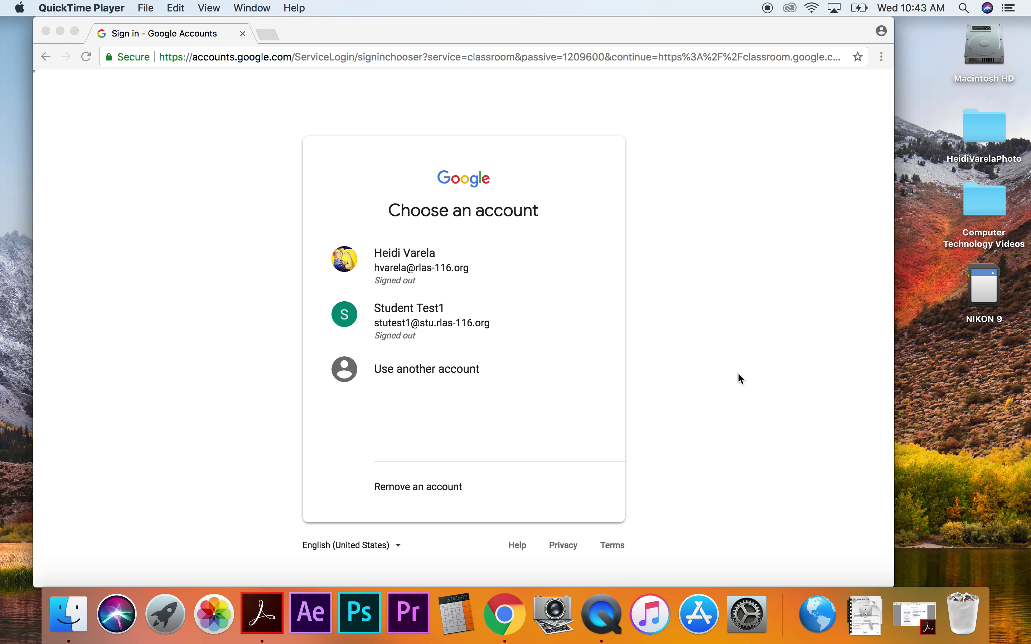
Restore Acrobat Pro to page 6, the GOOGLE LOGIN slide explaining username and password format.
click(914, 613)
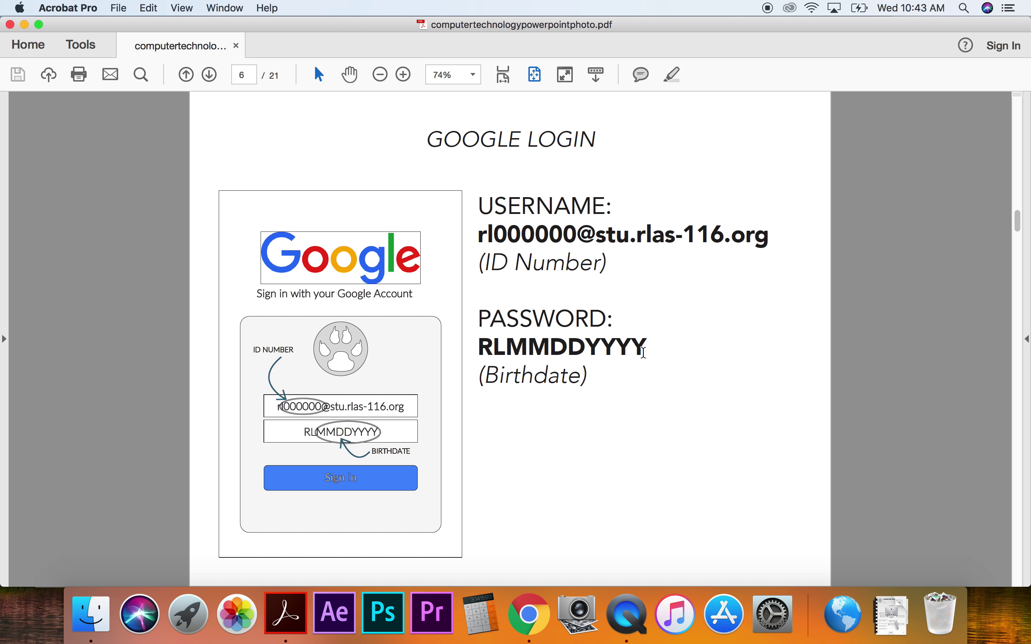
Choose the student account and enter its password to reach the Classroom class list.
click(25, 25)
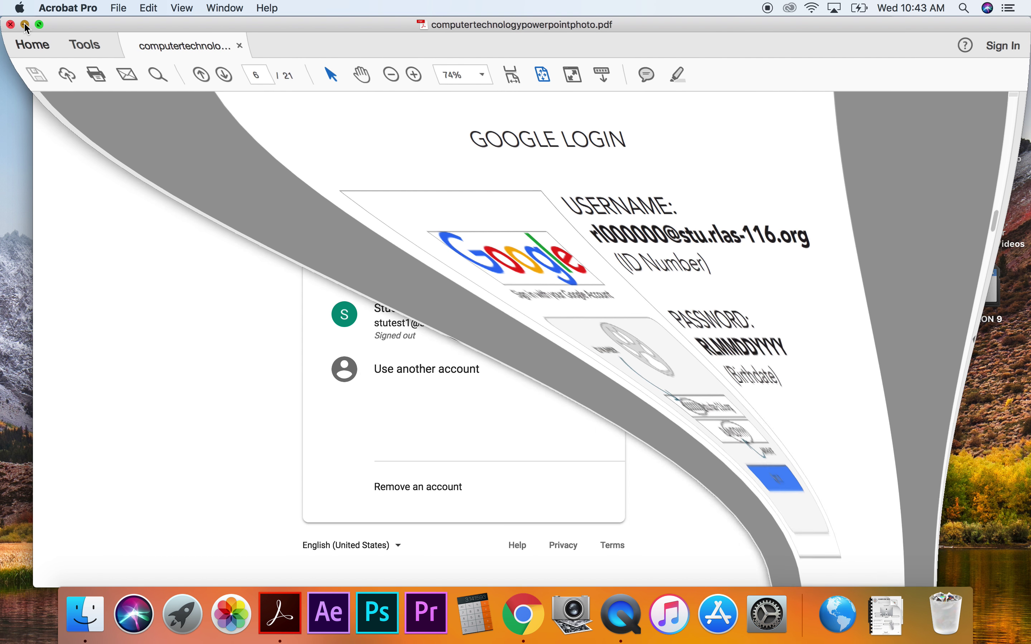
click(402, 329)
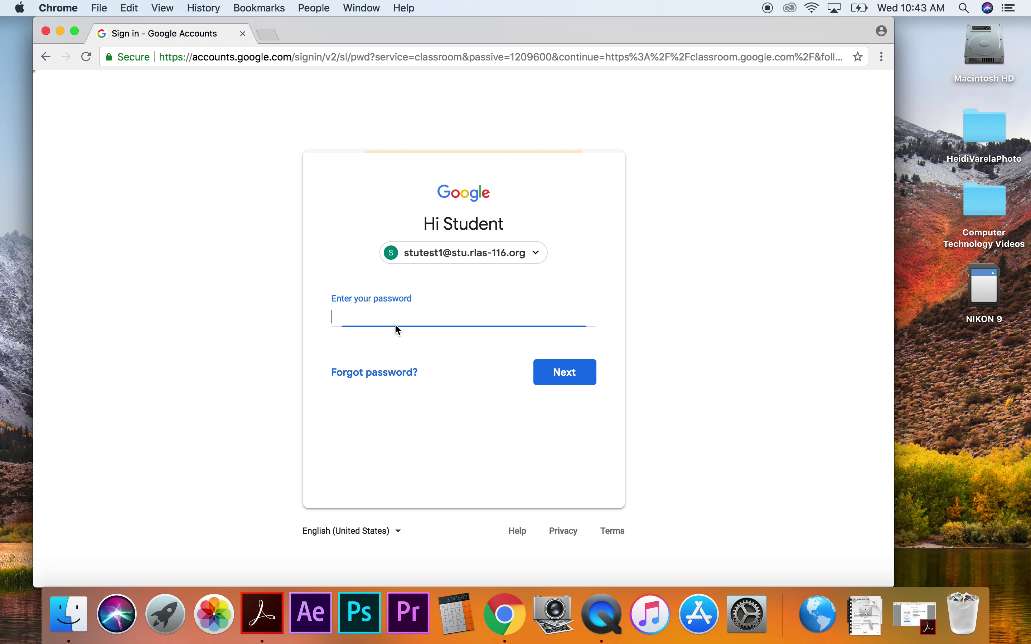
text(p)
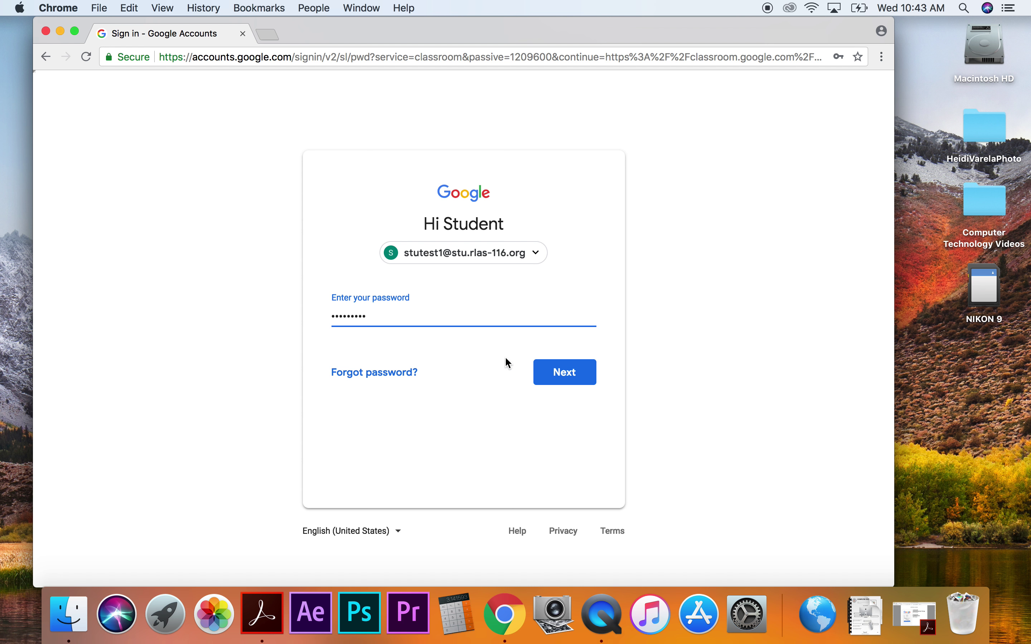
click(571, 371)
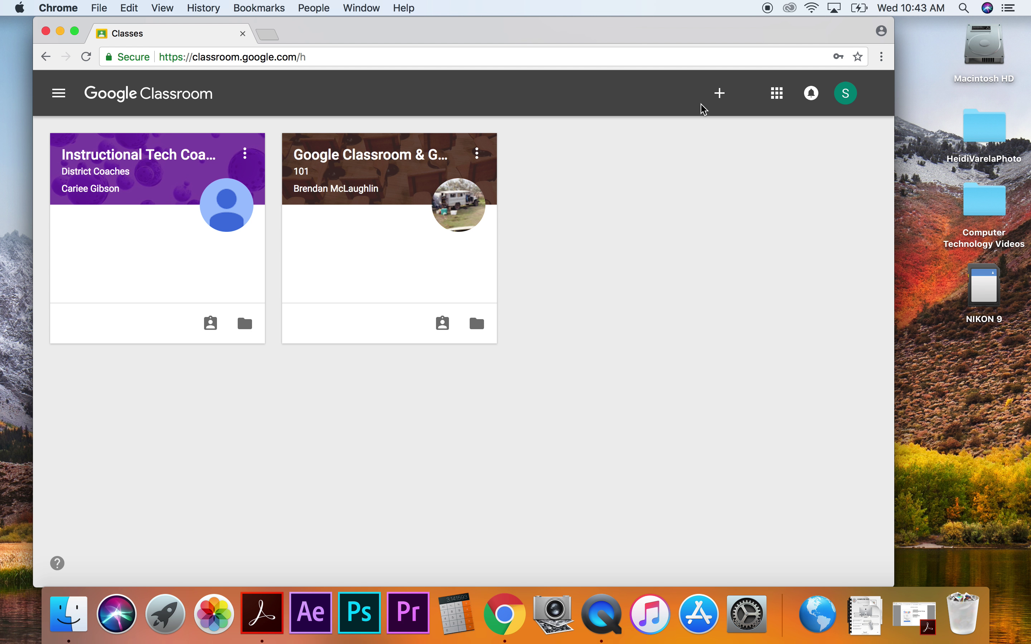
Join Photography & Digital Imaging 1 by entering the teacher's class code.
click(720, 93)
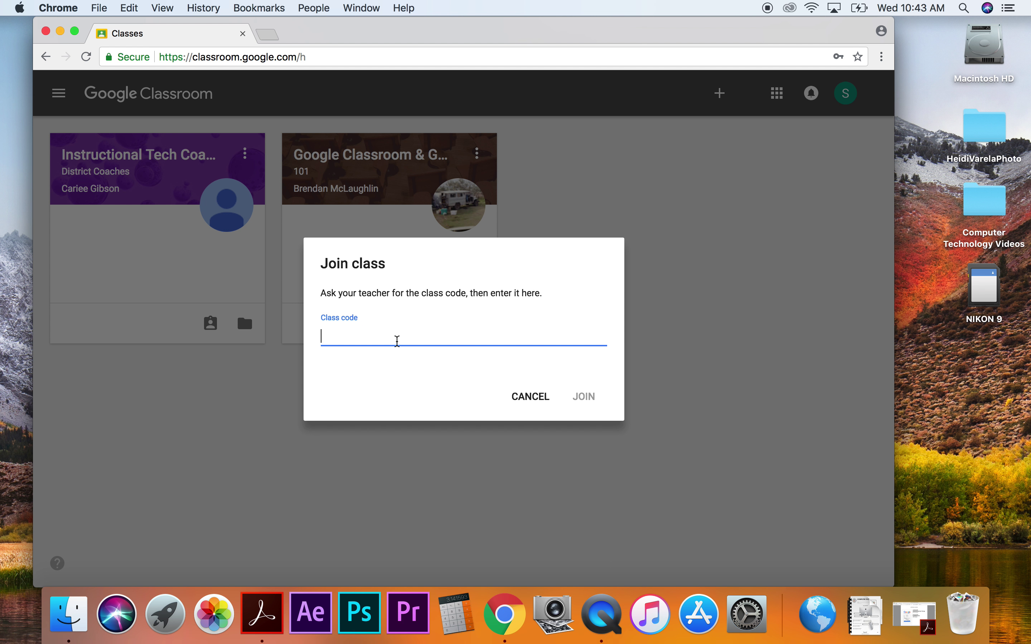
click(586, 399)
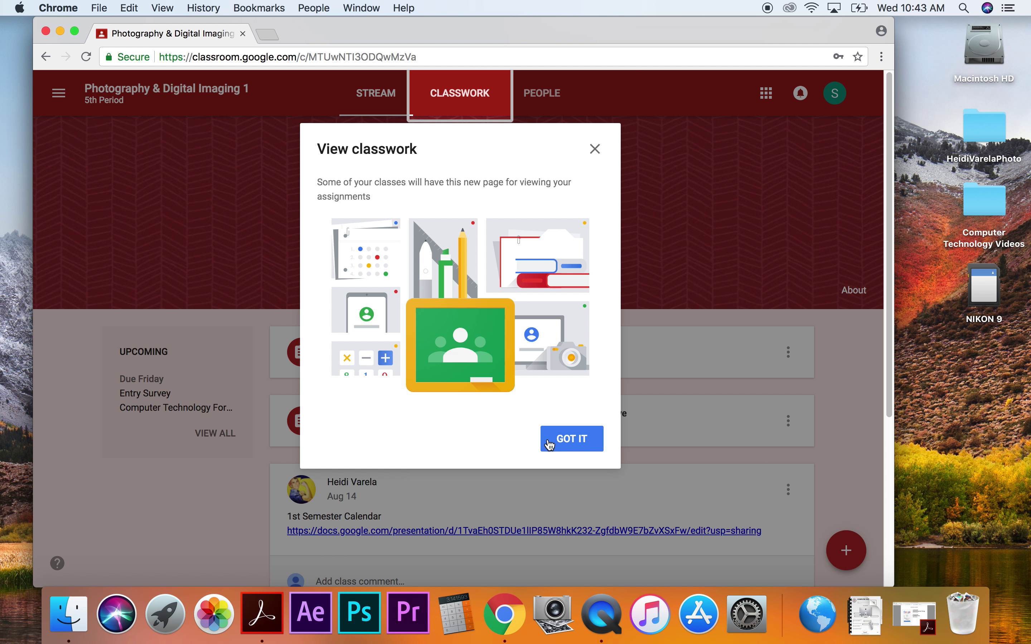
Dismiss the intro notice and open the Computer Technology Formative assignment from Classwork.
click(595, 150)
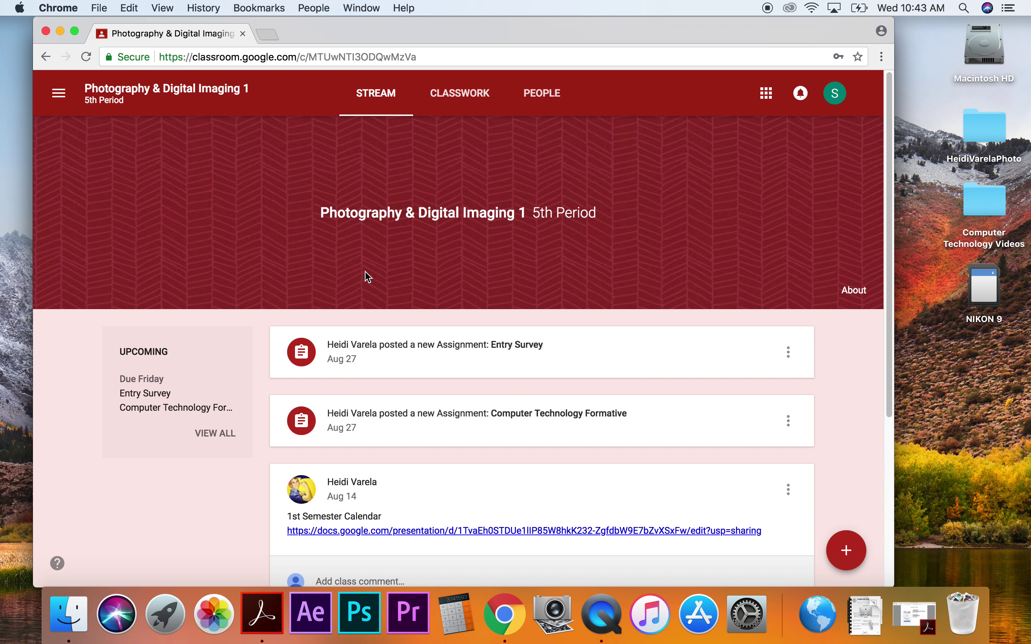
click(472, 97)
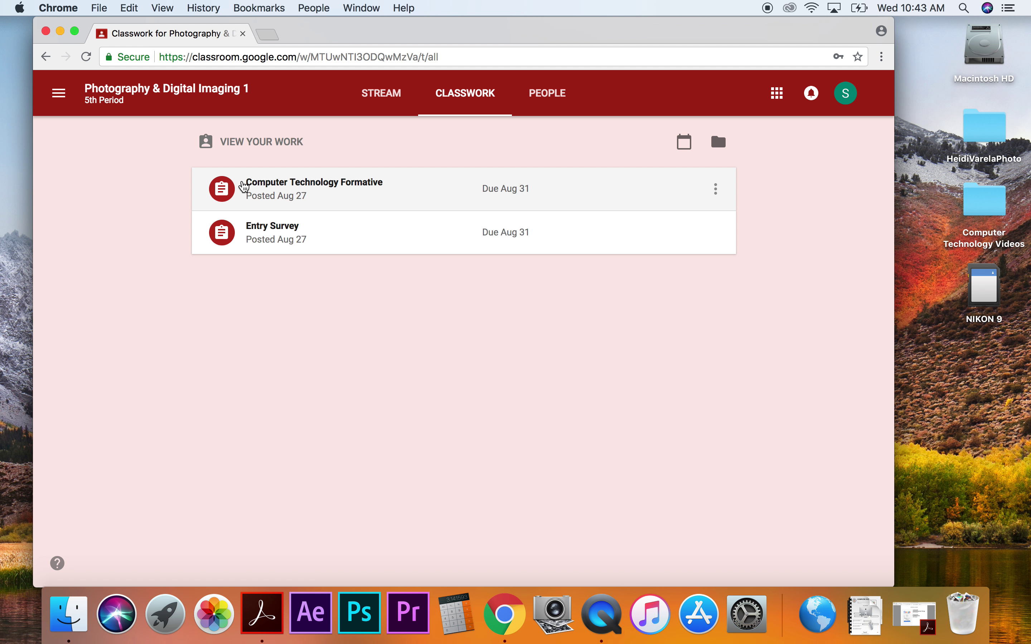
click(350, 189)
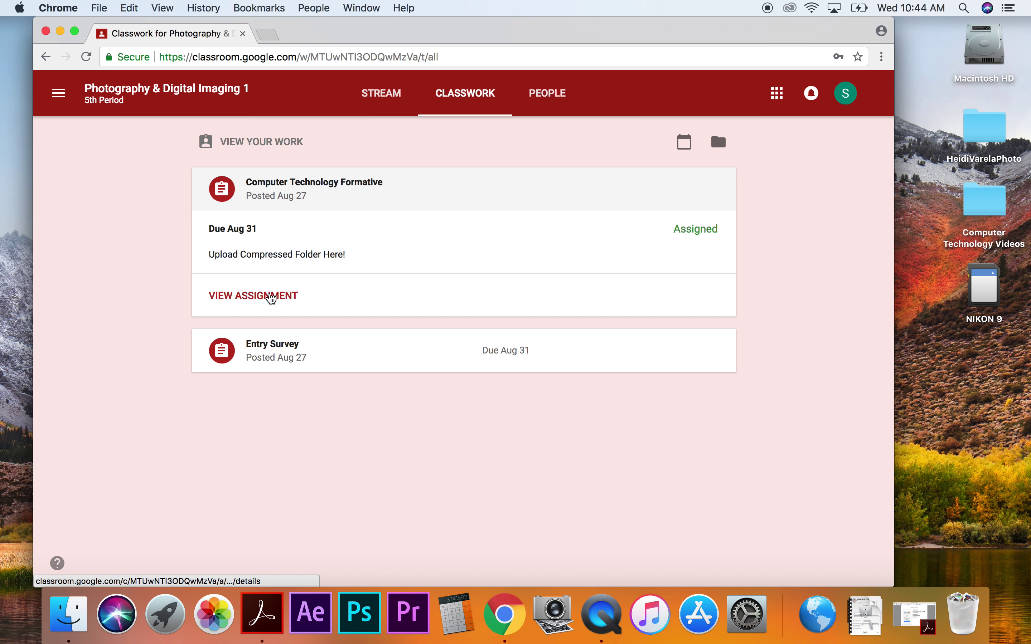
click(270, 297)
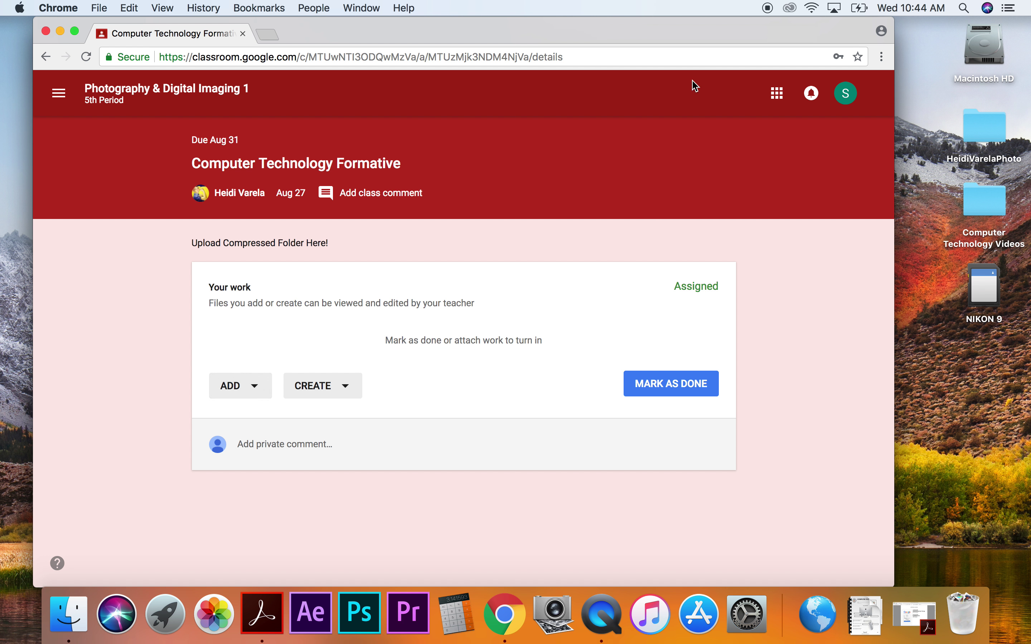
Open Google Drive's My Drive in a new tab from the apps launcher.
click(775, 96)
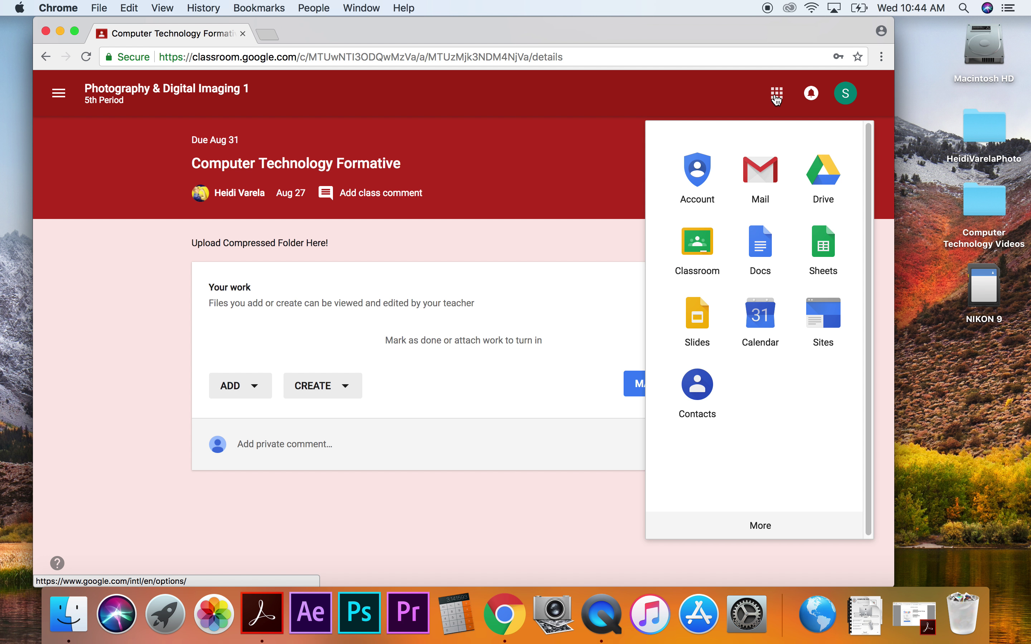
click(826, 175)
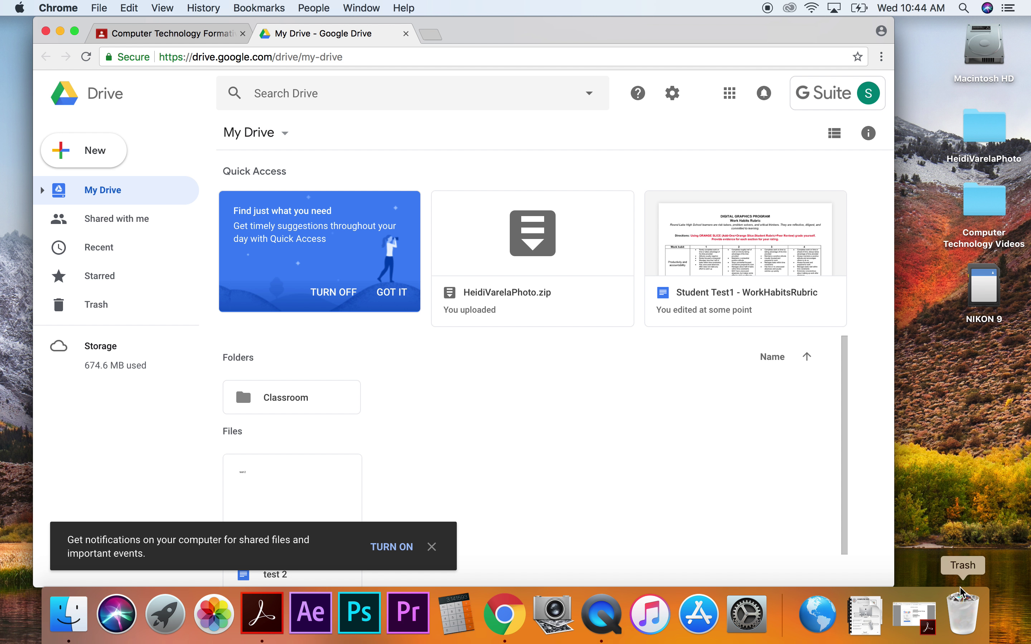
click(988, 133)
double_click(988, 134)
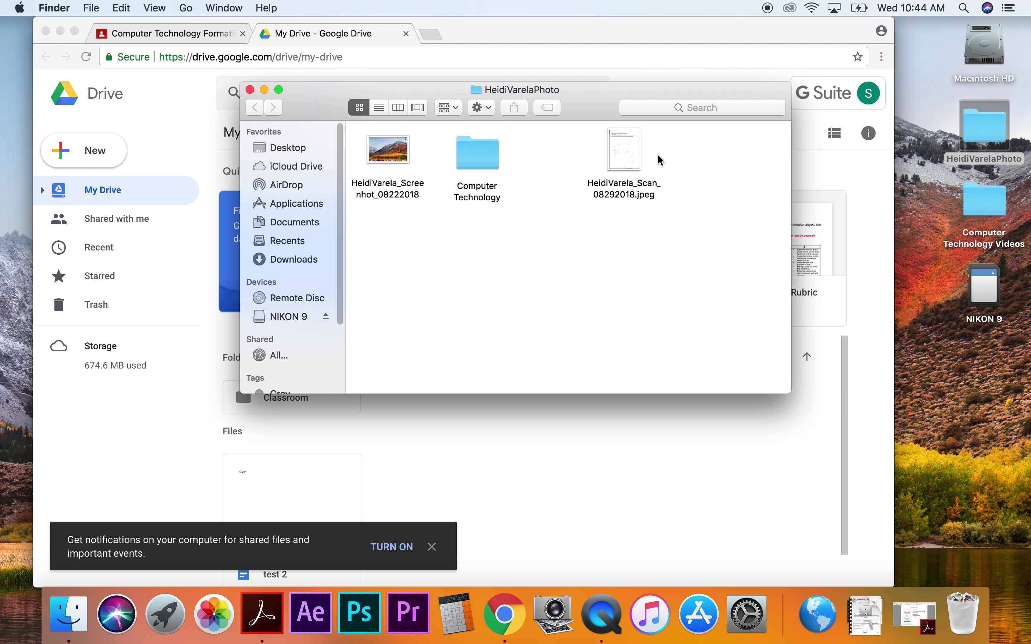
drag(624, 152, 580, 158)
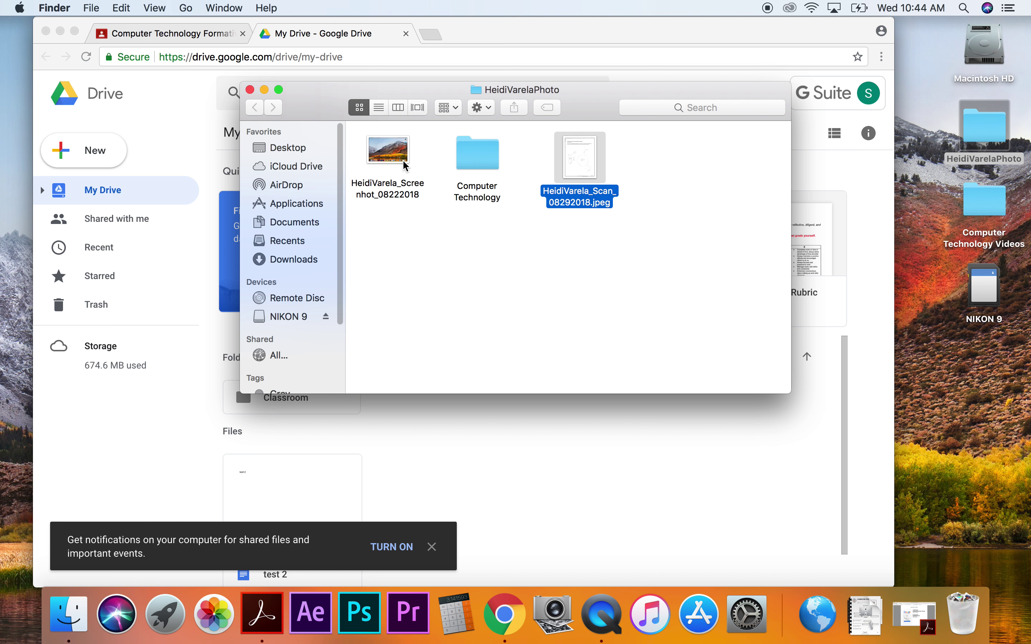
double_click(486, 154)
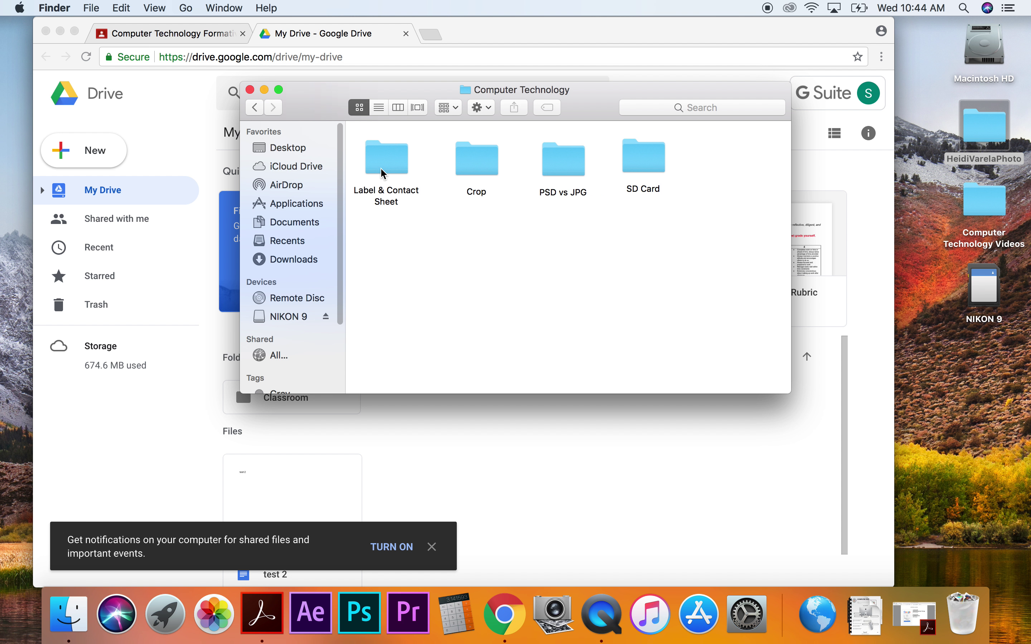
double_click(645, 164)
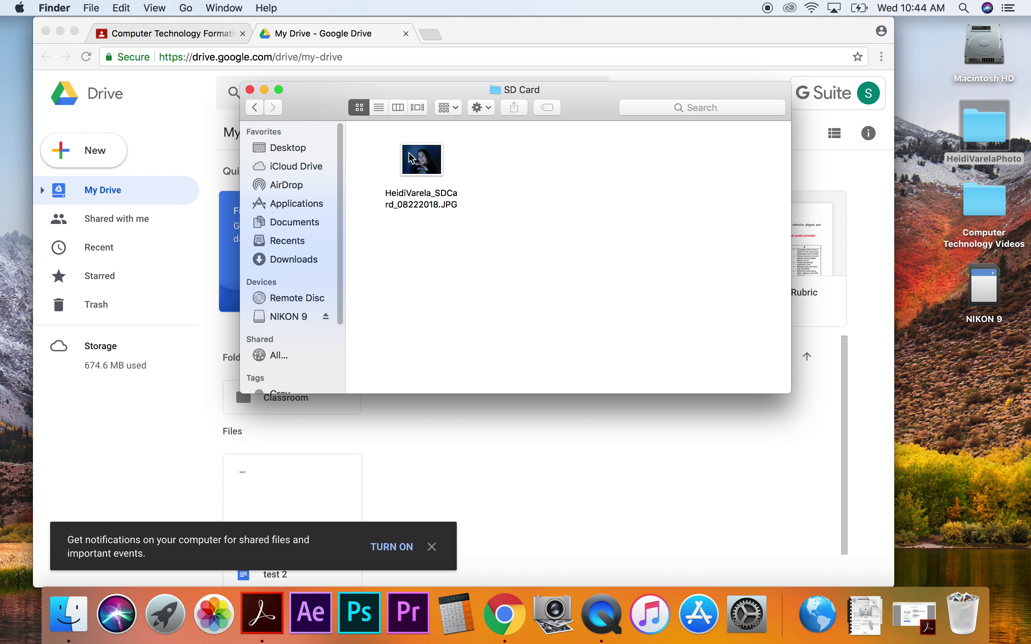
click(256, 108)
double_click(567, 159)
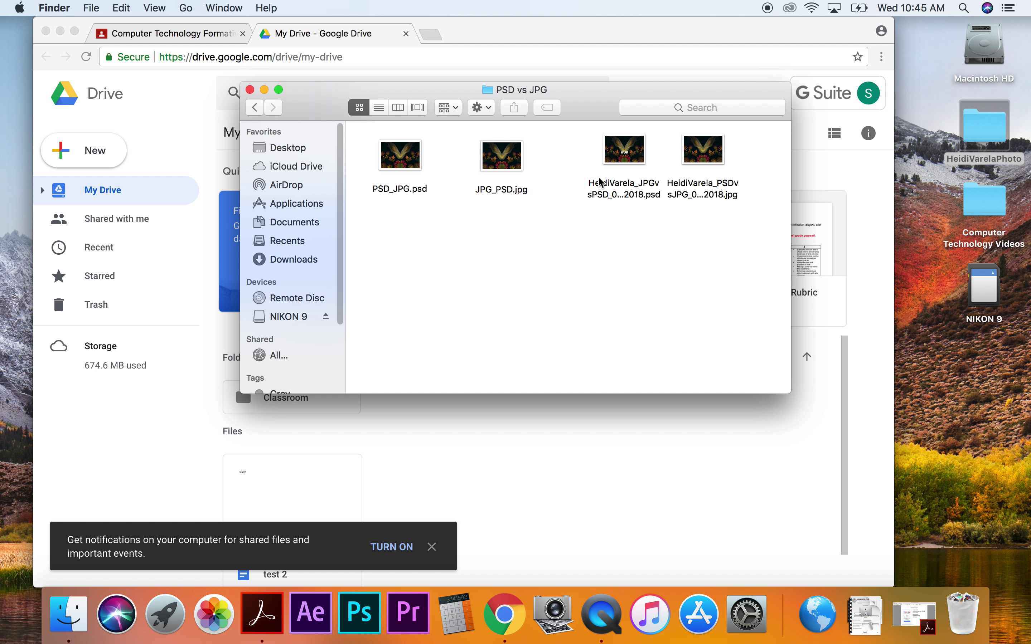
click(255, 108)
double_click(469, 158)
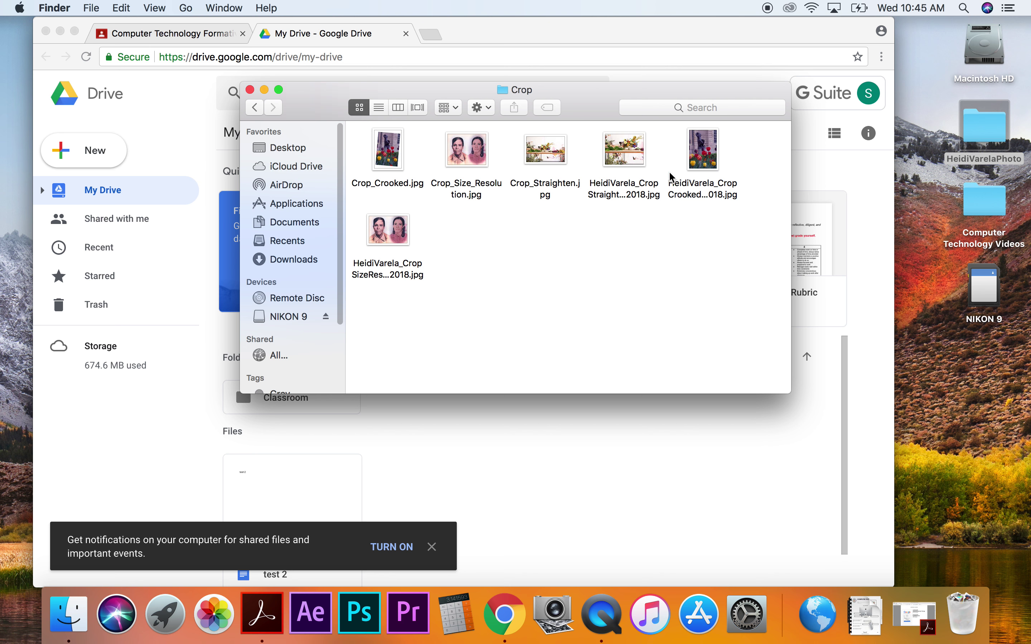
click(255, 108)
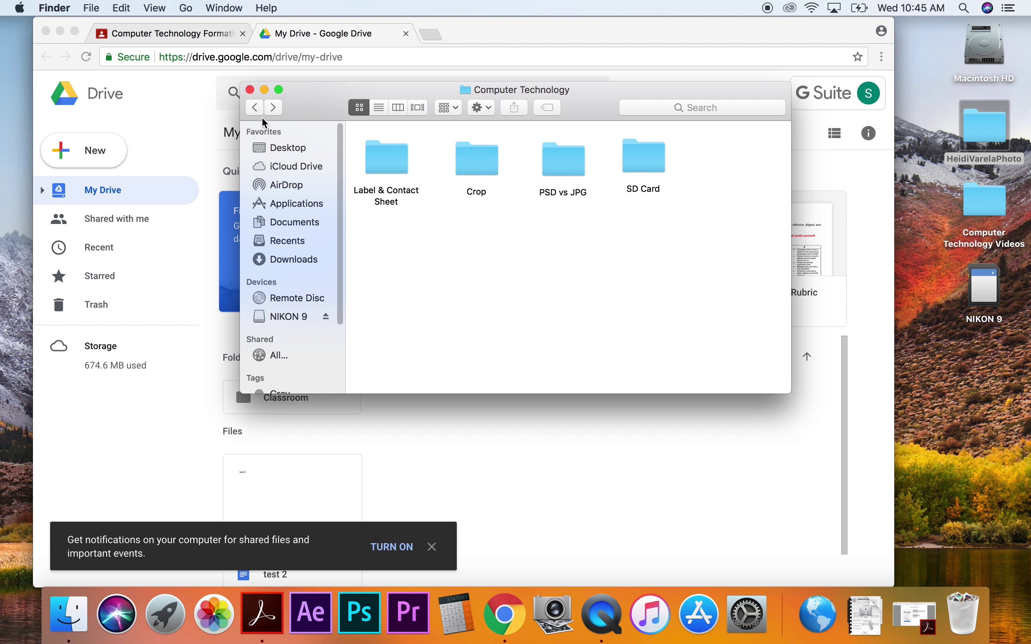
double_click(408, 152)
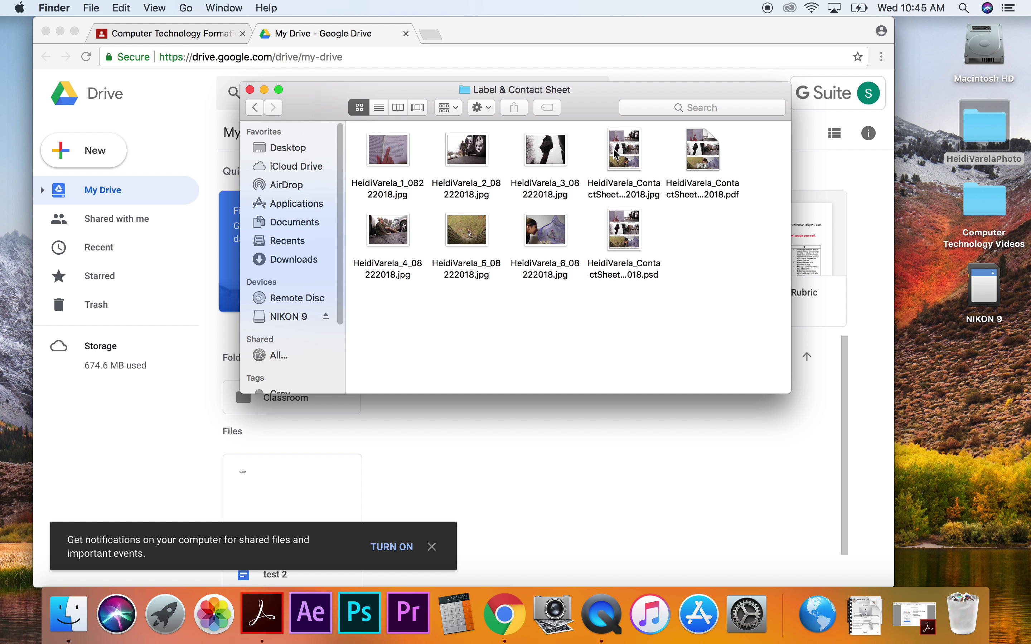
click(257, 107)
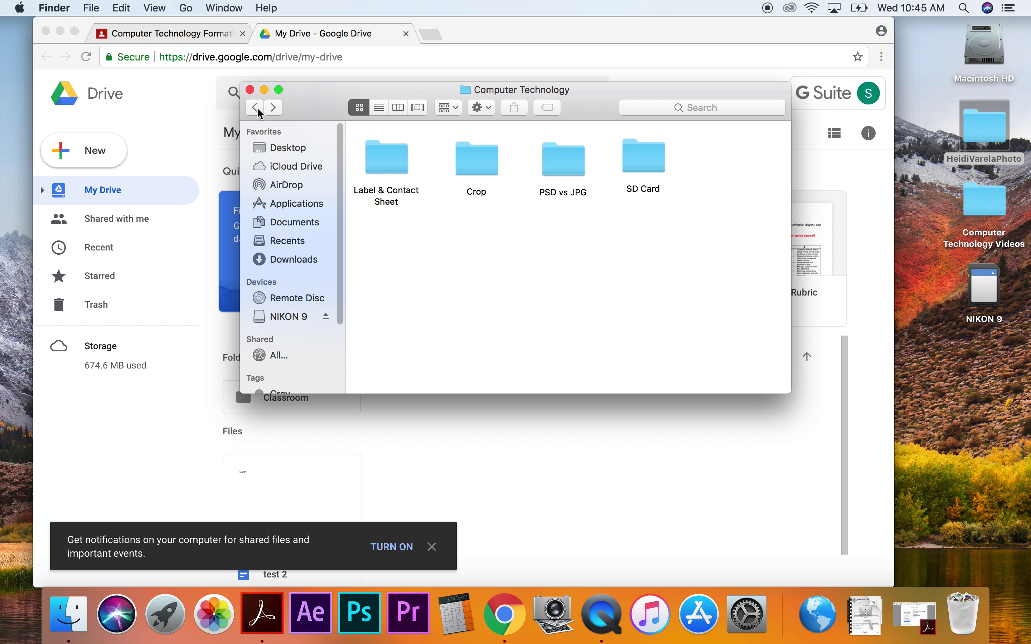
click(257, 109)
click(250, 90)
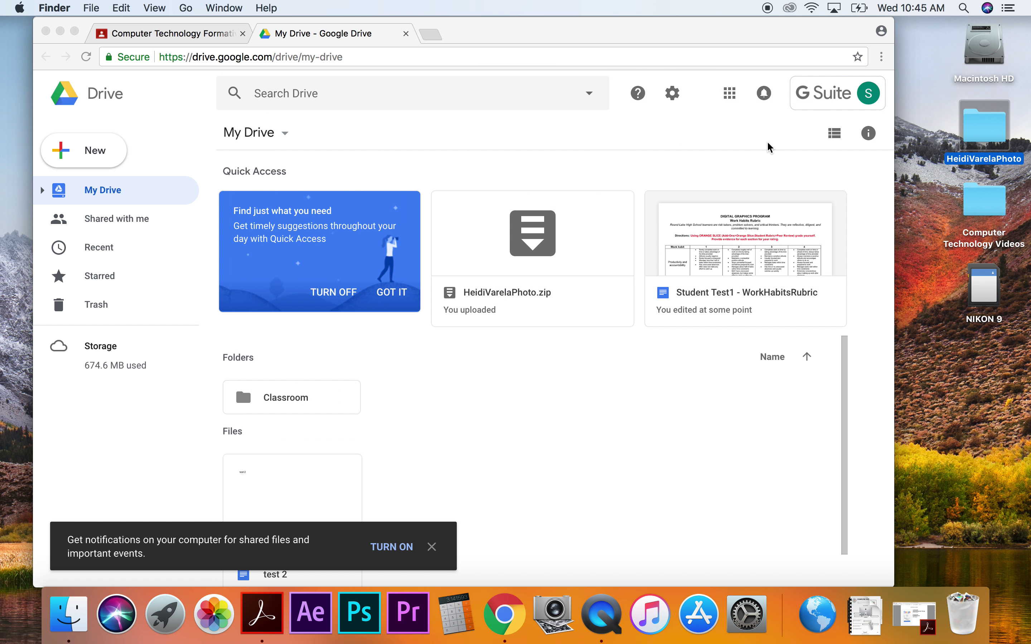
drag(980, 127, 550, 476)
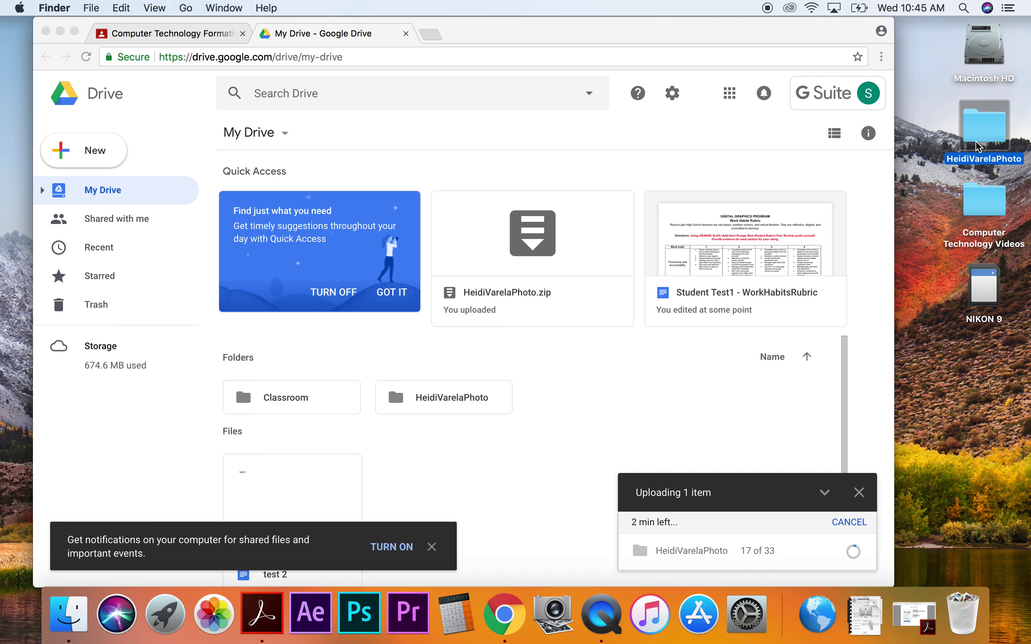
click(145, 30)
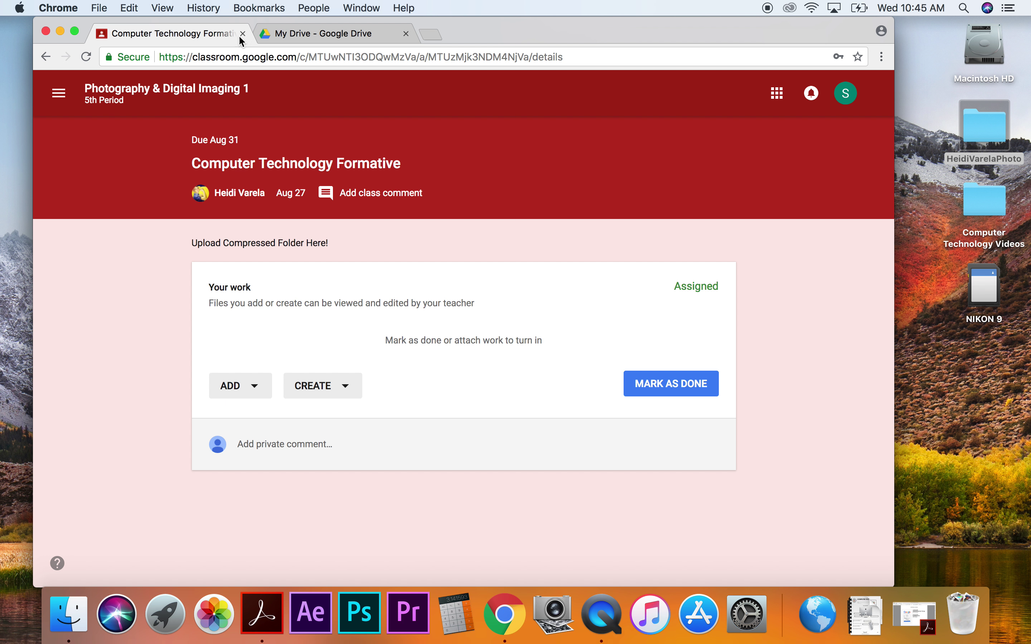
click(318, 36)
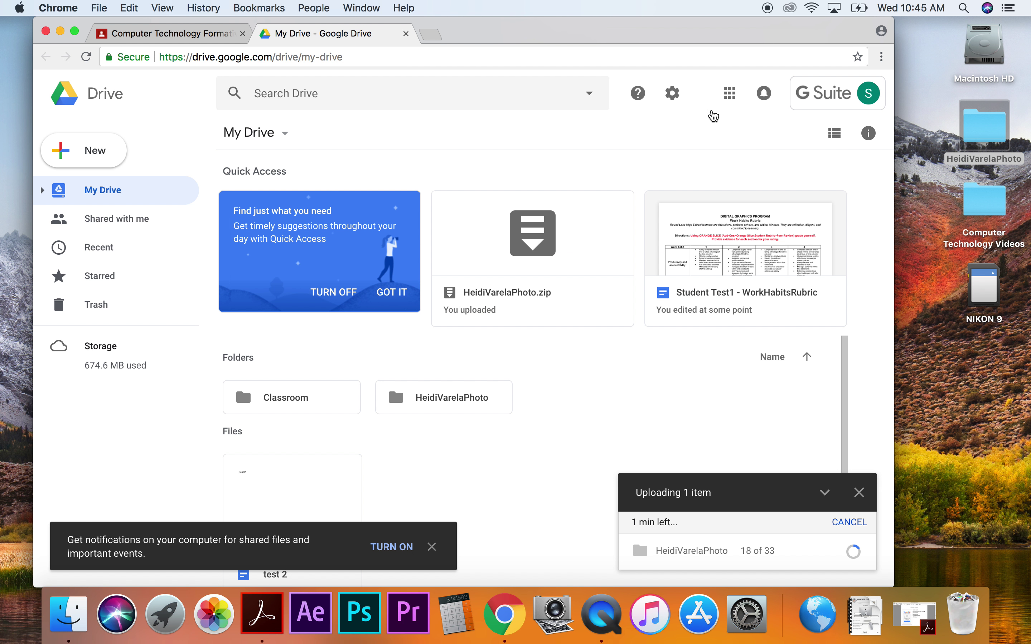
key(super+n)
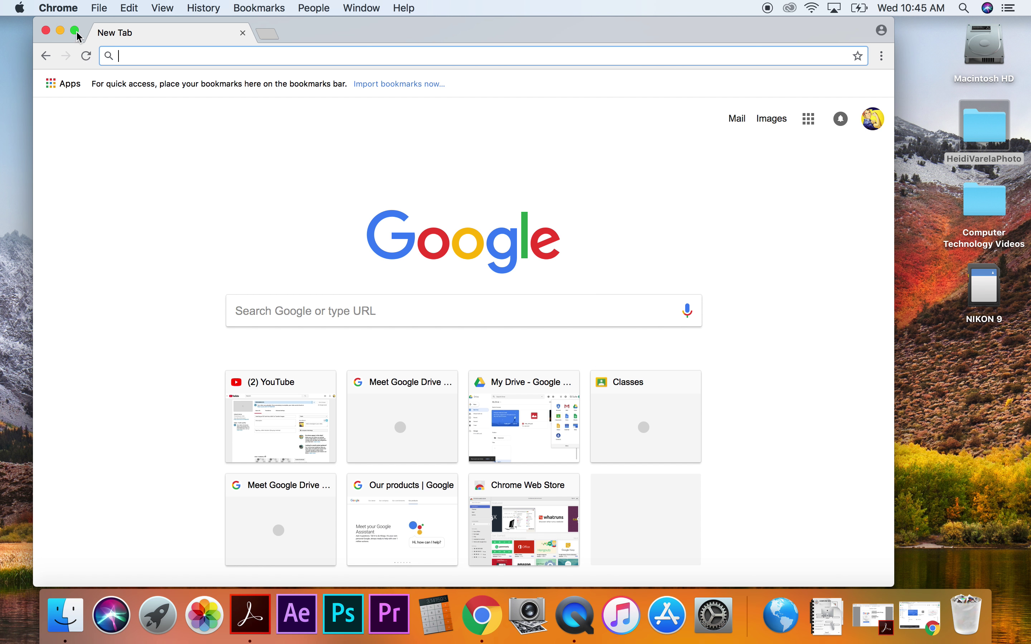
click(47, 30)
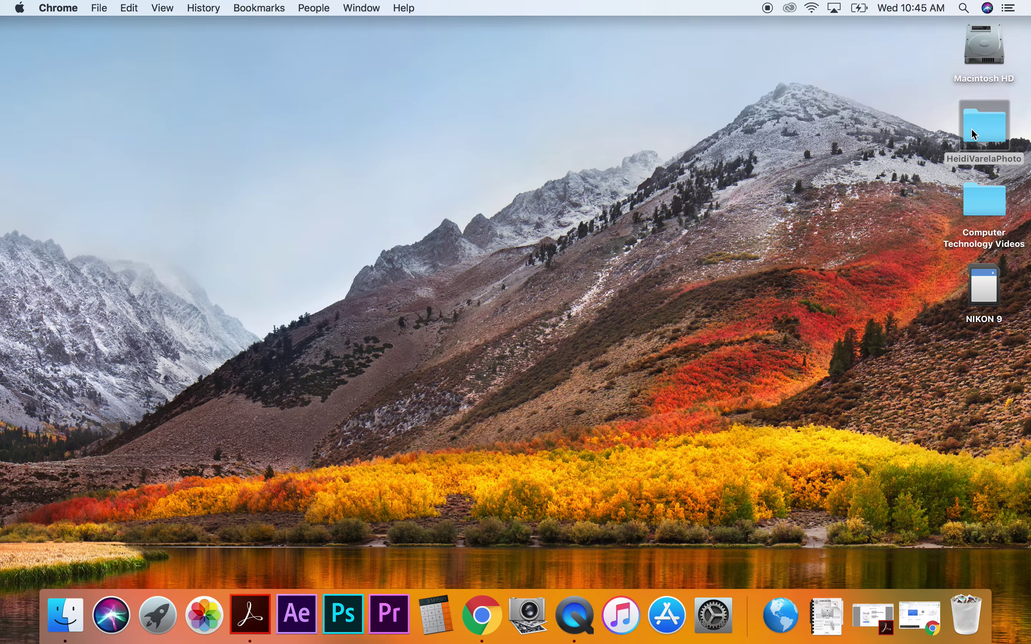
right_click(960, 125)
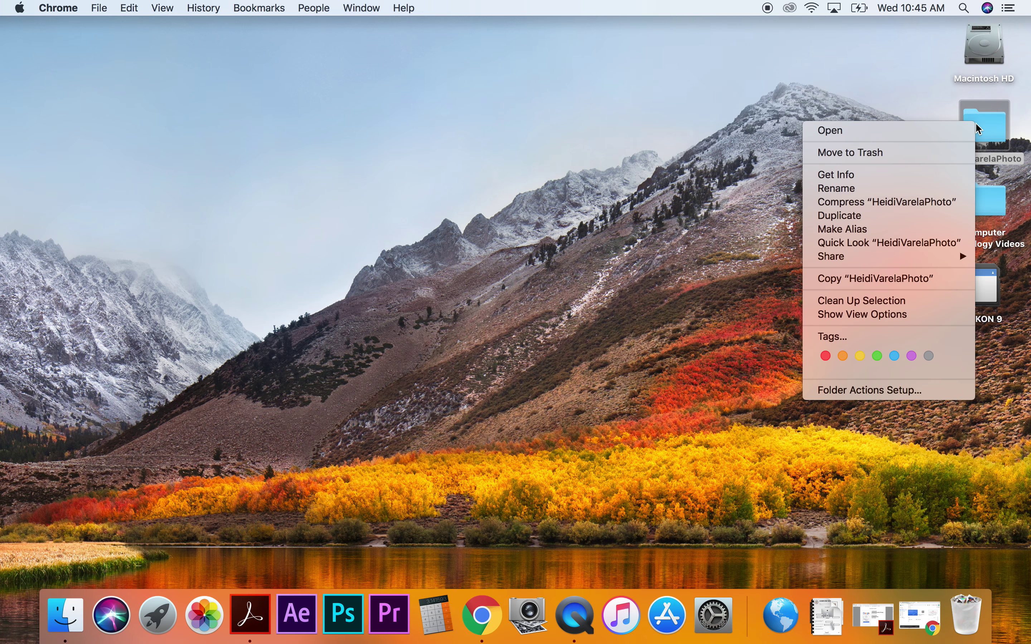
click(892, 202)
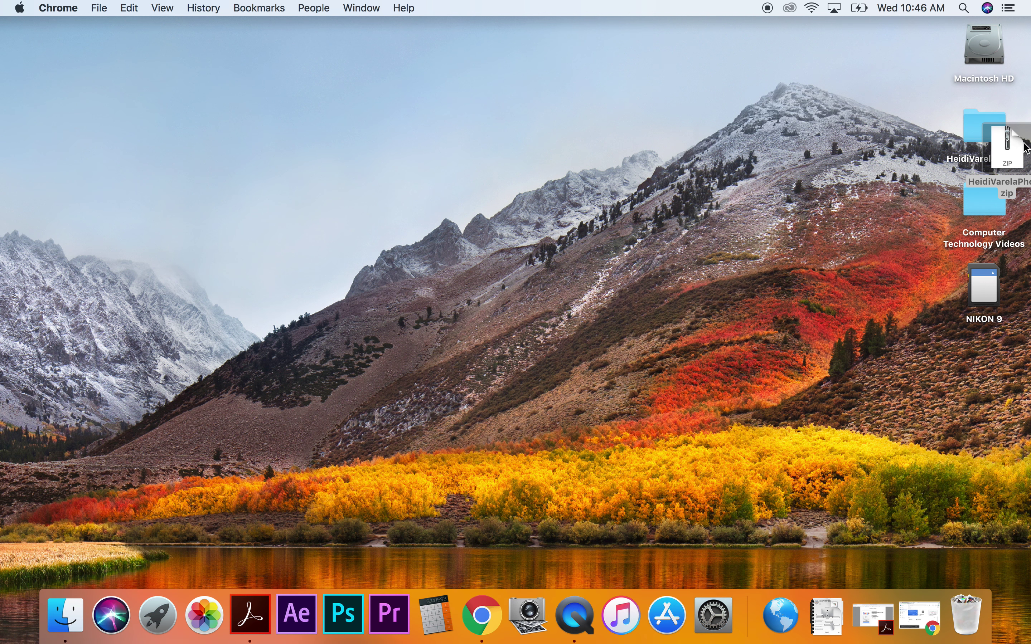
drag(1015, 160, 989, 284)
click(992, 375)
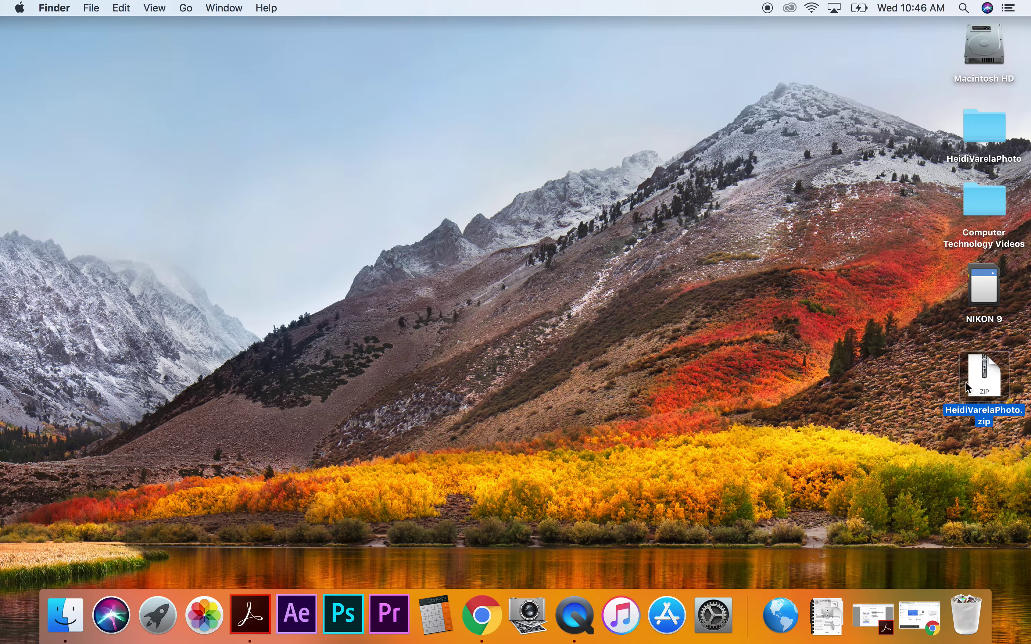
click(917, 628)
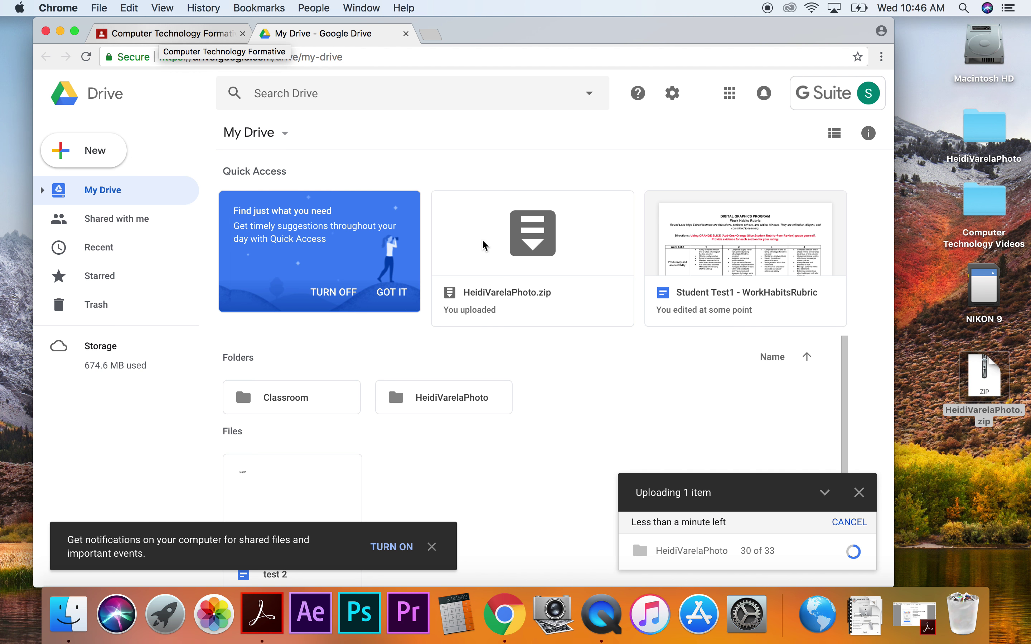
Return to the Computer Technology Formative tab and expand the ADD menu under Your work.
mouse_move(815, 557)
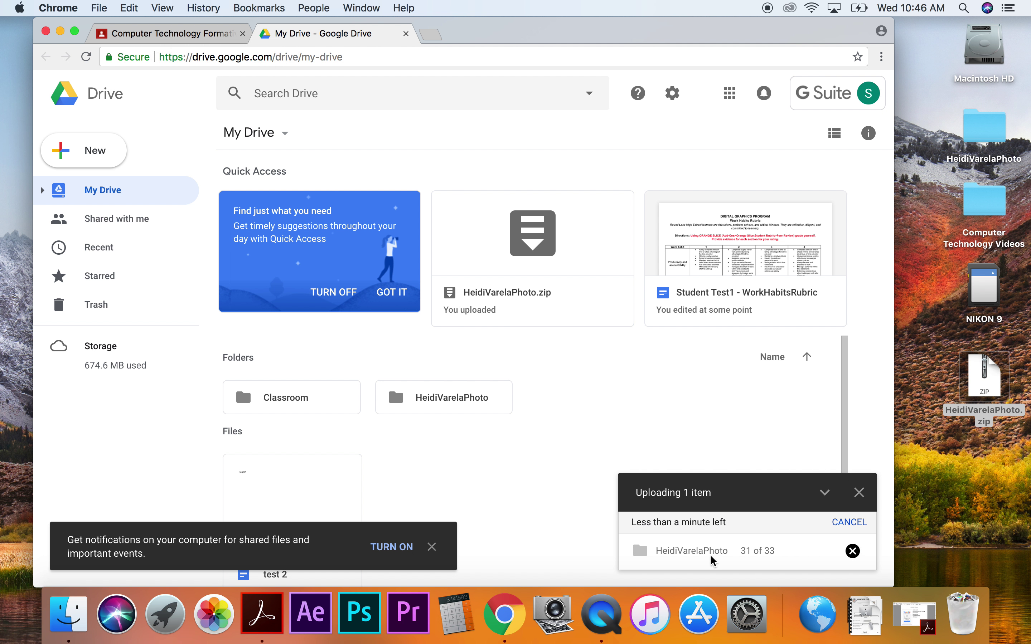
click(179, 35)
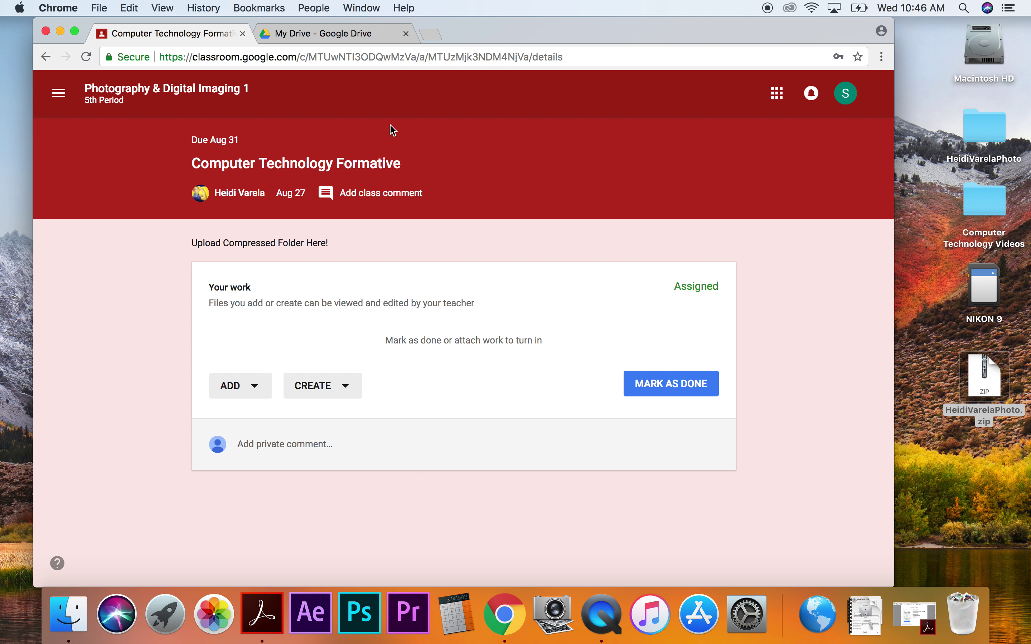
click(243, 385)
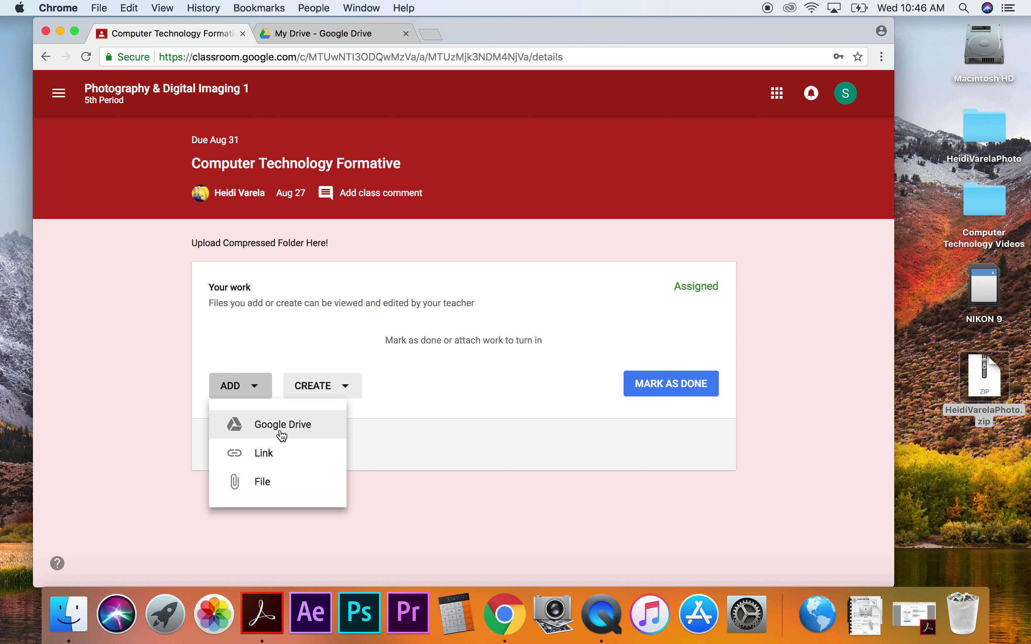
click(286, 484)
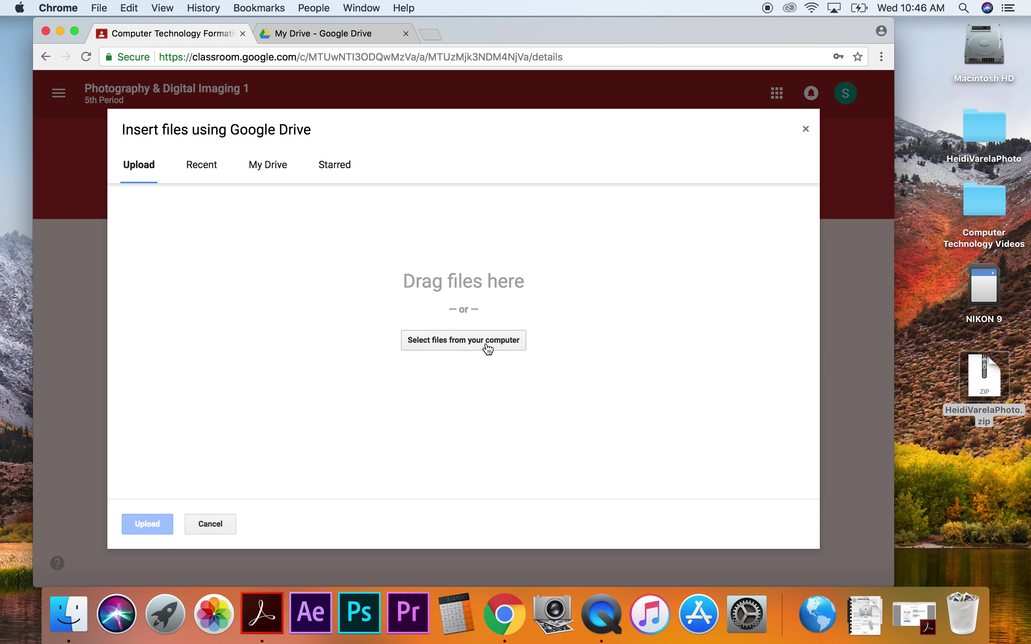
click(471, 345)
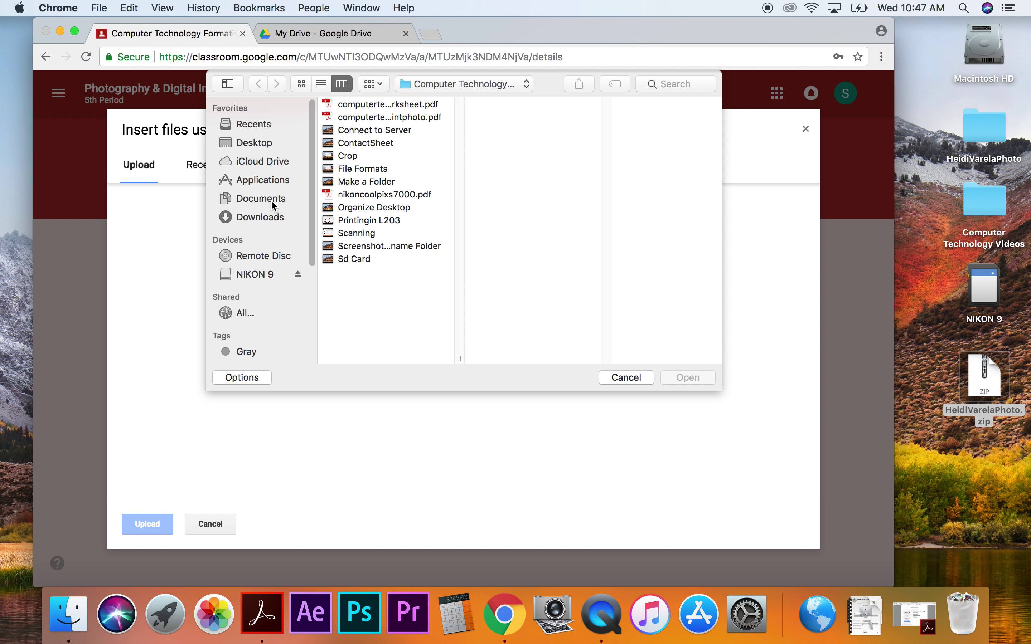
click(258, 144)
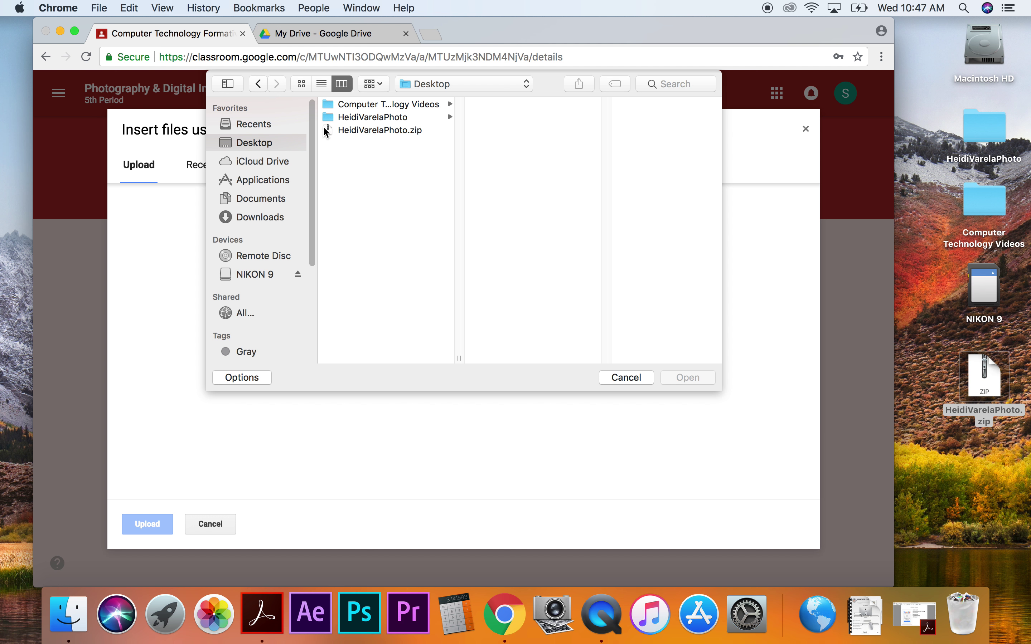
click(333, 132)
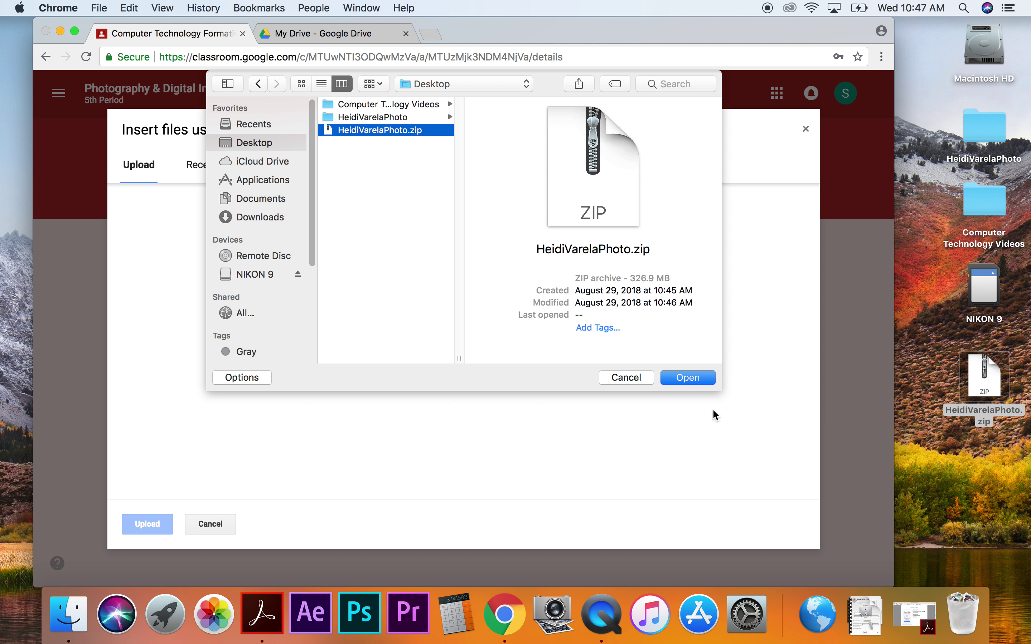
click(698, 378)
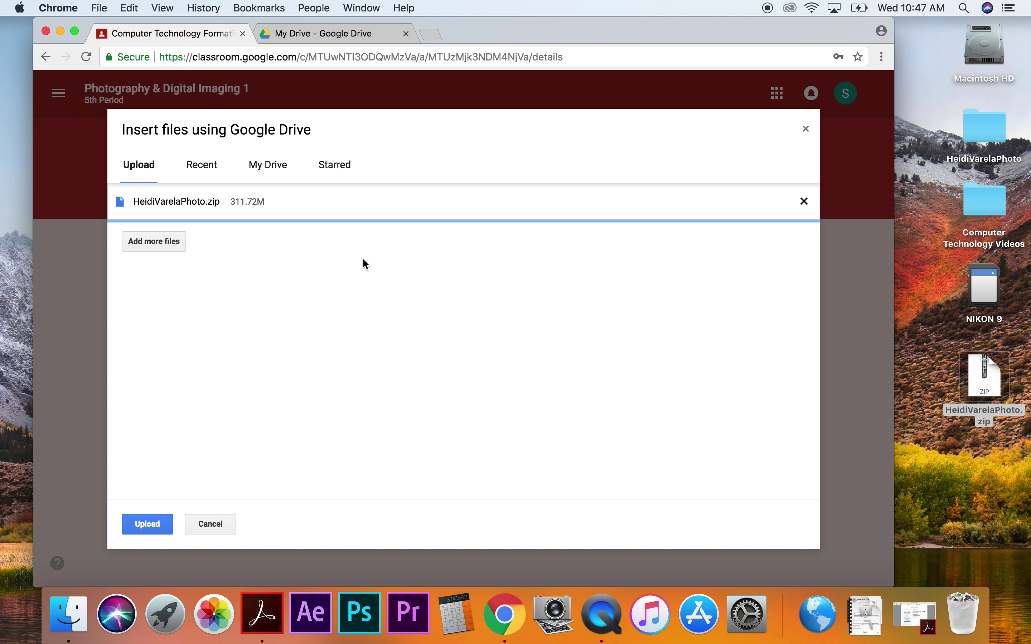
click(151, 525)
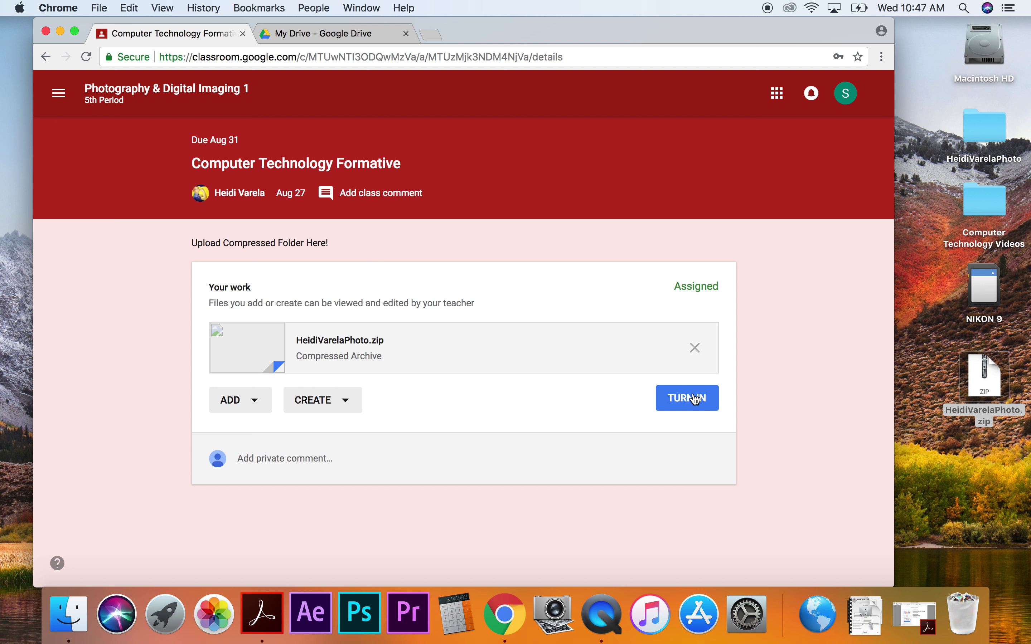
Turn in the assignment with the zip, then confirm Drive's folder upload reached 33 of 33.
click(690, 407)
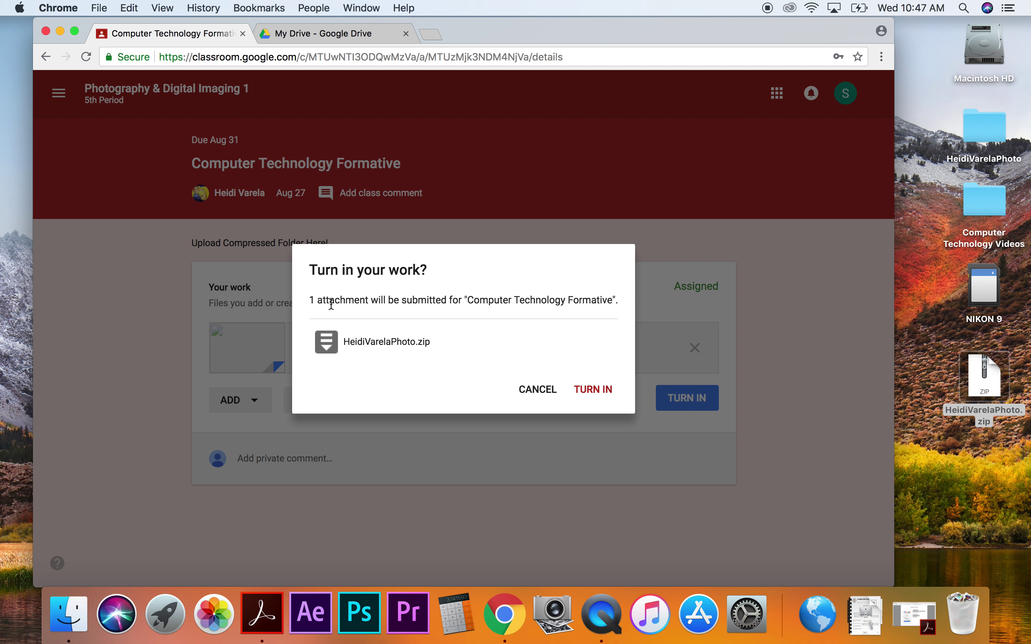
click(598, 391)
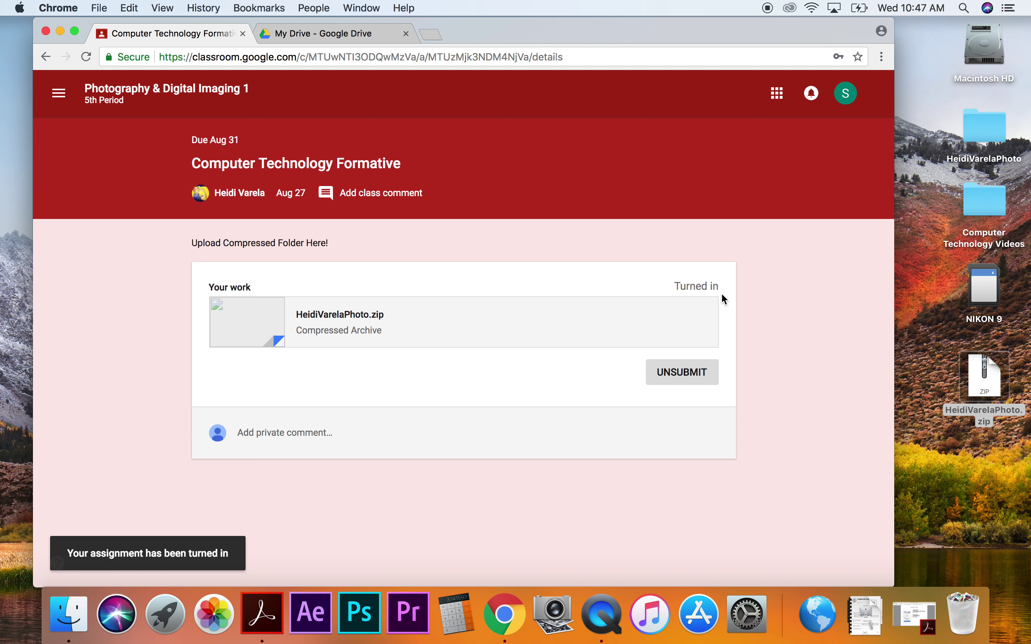
drag(720, 292, 673, 286)
click(623, 293)
click(326, 36)
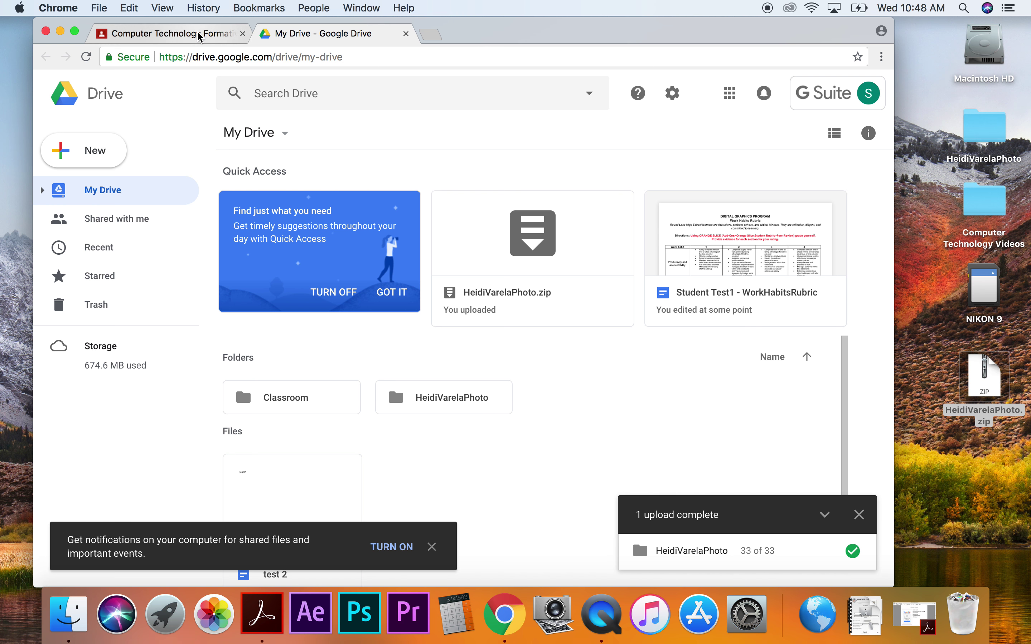
click(179, 33)
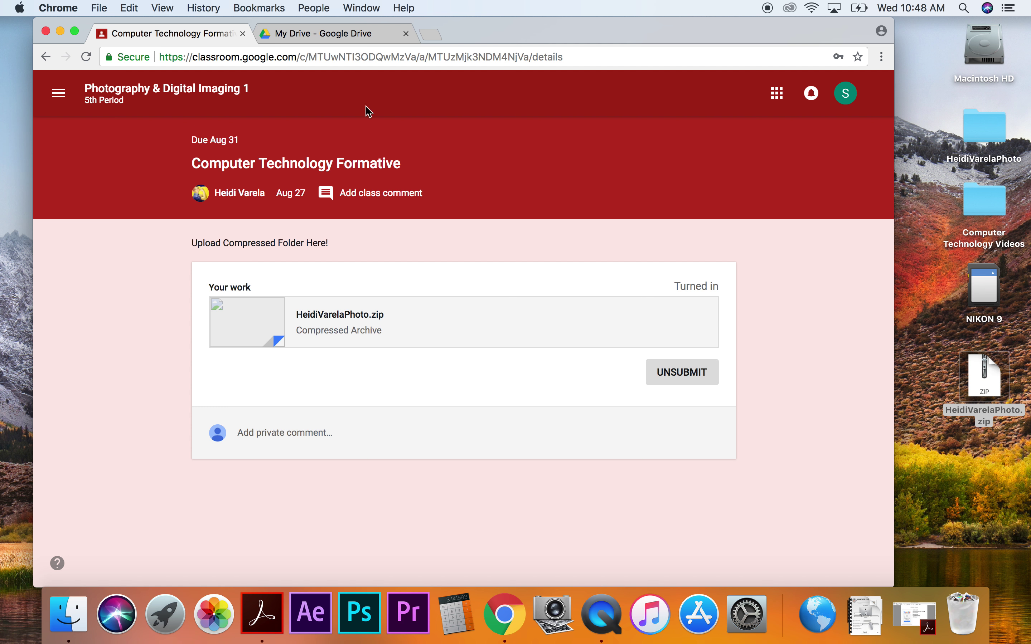
click(347, 38)
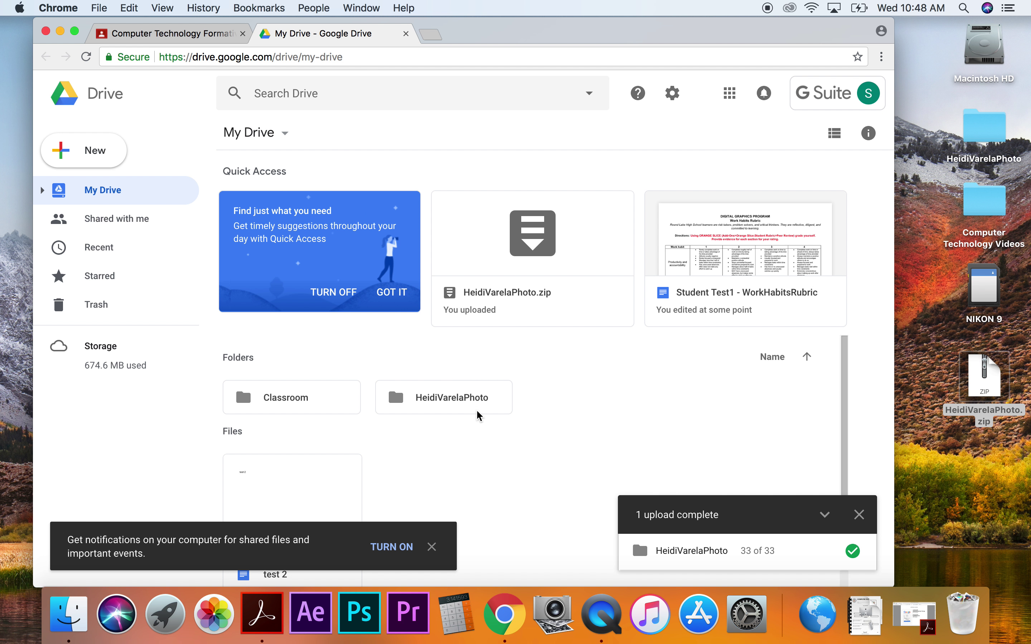
click(447, 402)
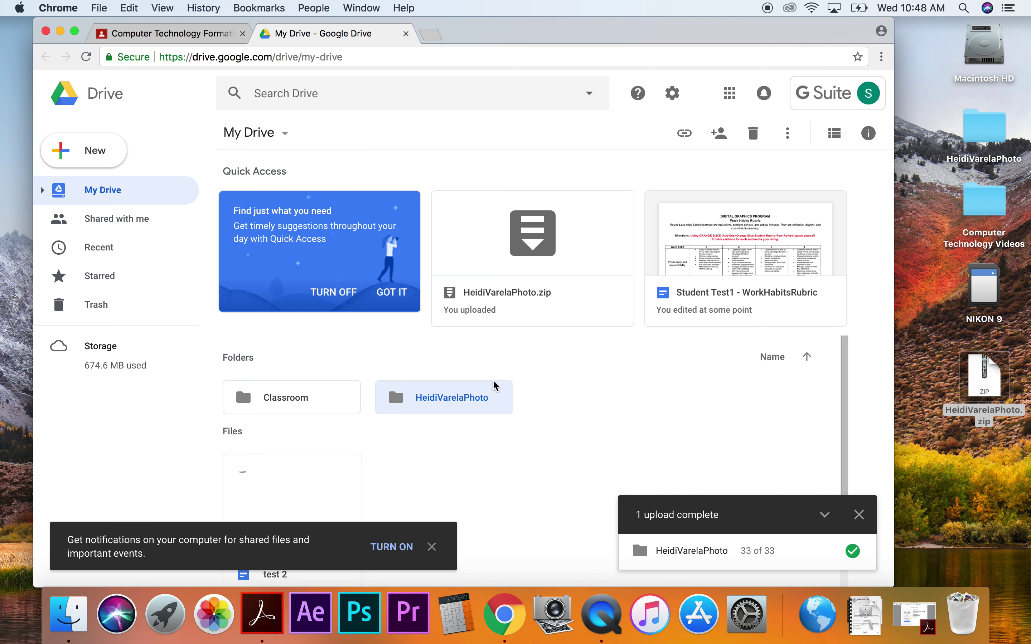
right_click(471, 396)
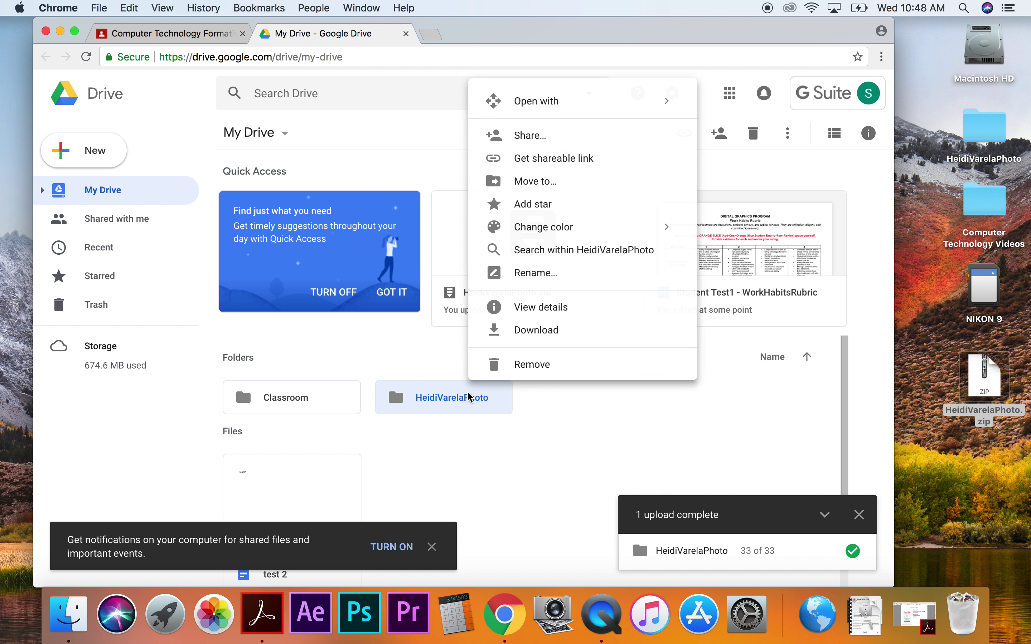
click(545, 330)
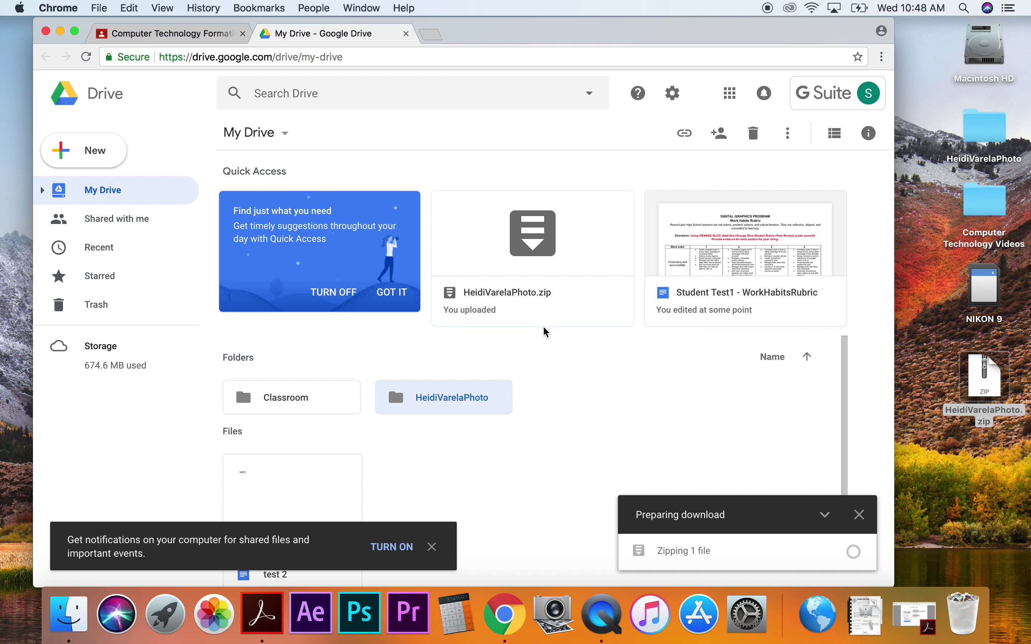